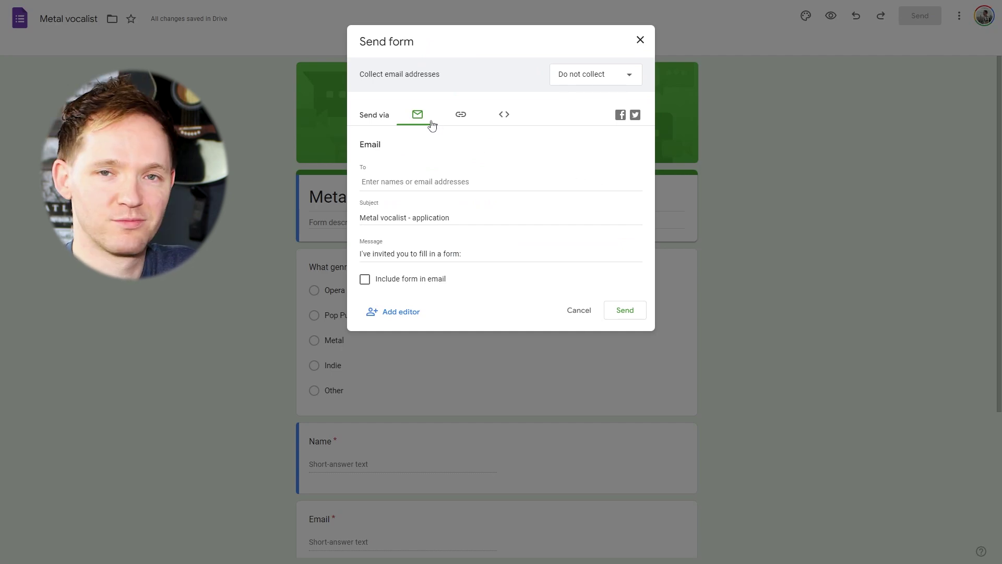
Step: Show the form's link, then its 640 by 1150 px embed HTML code
click(460, 114)
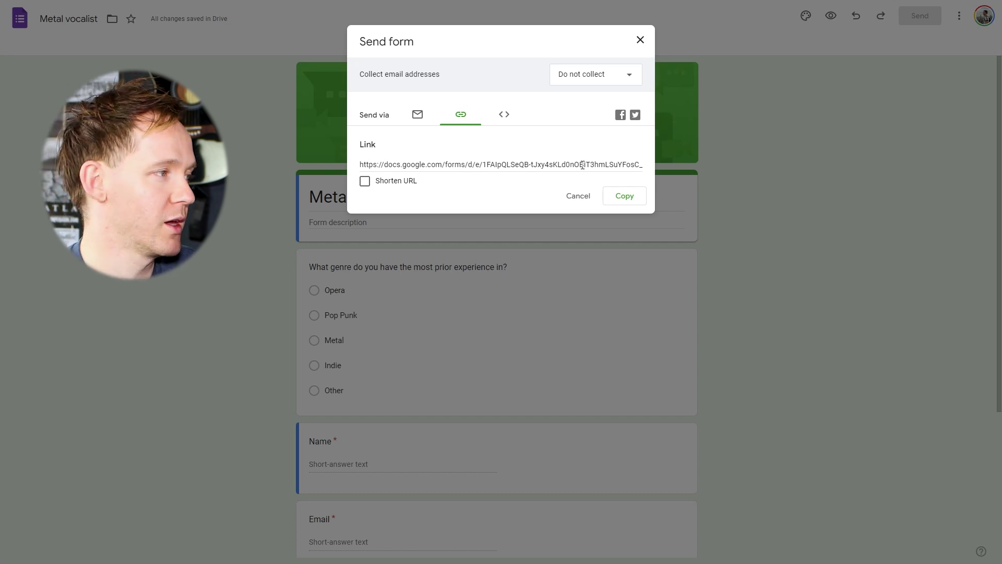
click(505, 115)
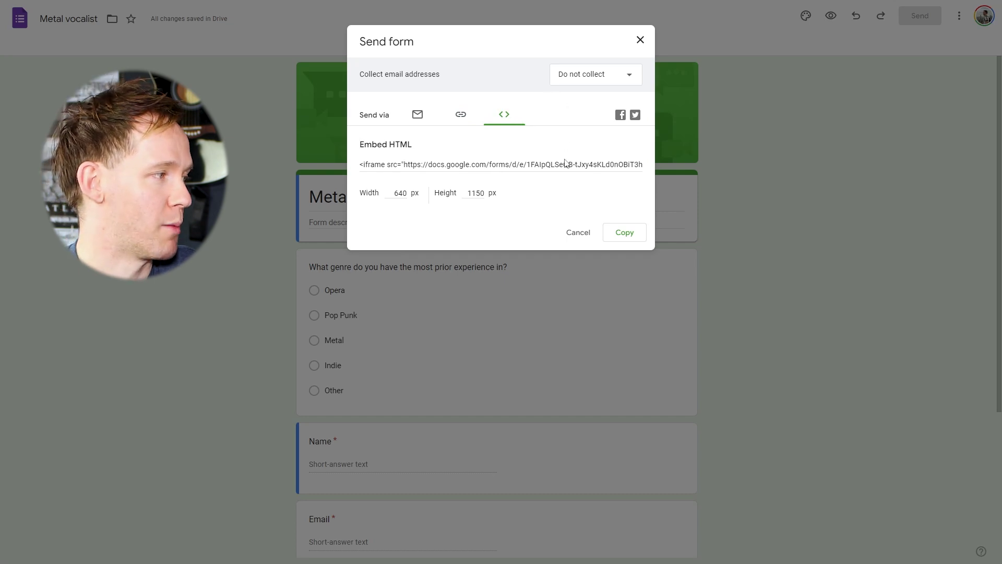
Step: Copy the form's embed HTML code and close the Send form dialog
click(641, 237)
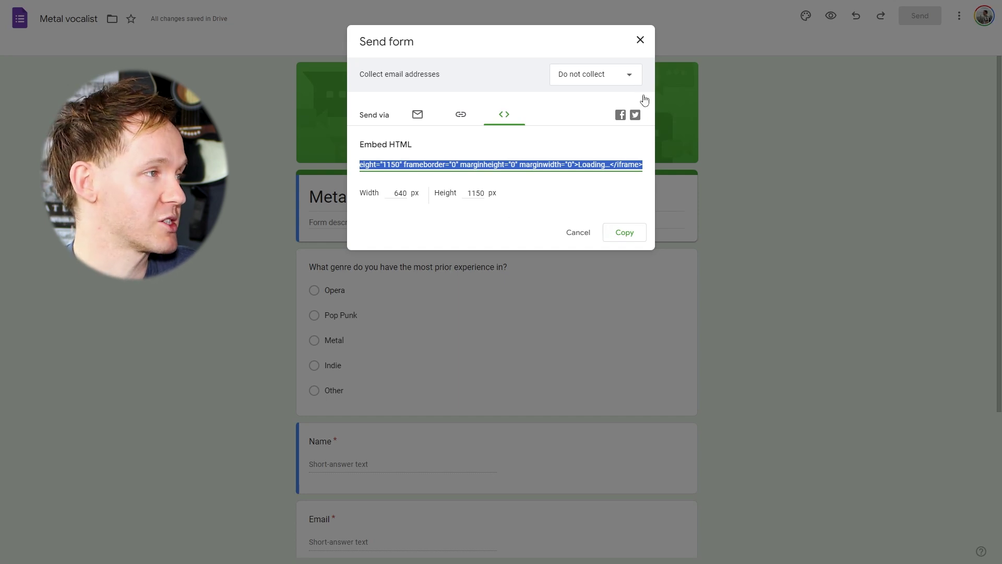
click(641, 41)
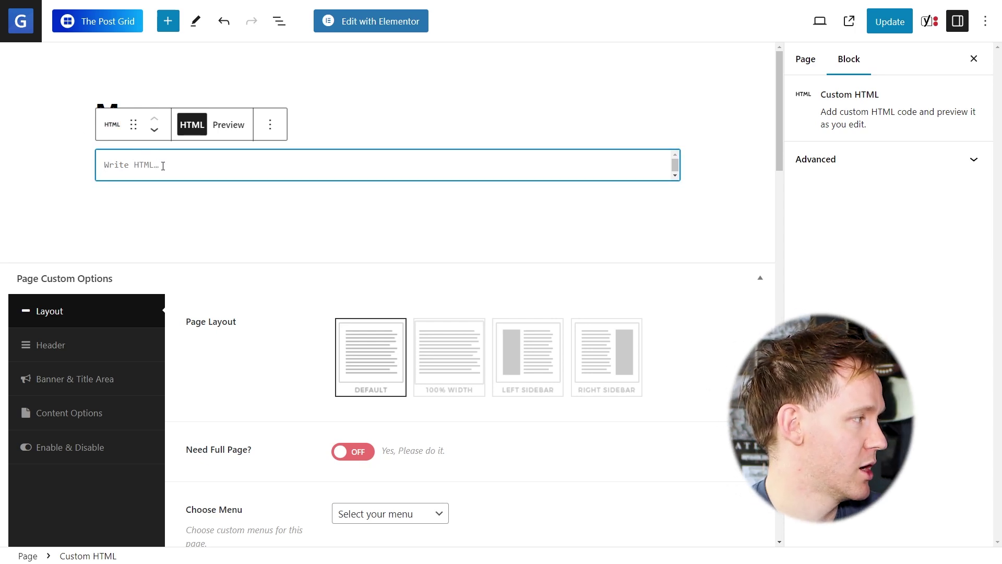
Step: Paste the Google Form iframe code into the Custom HTML block's text box
right_click(162, 164)
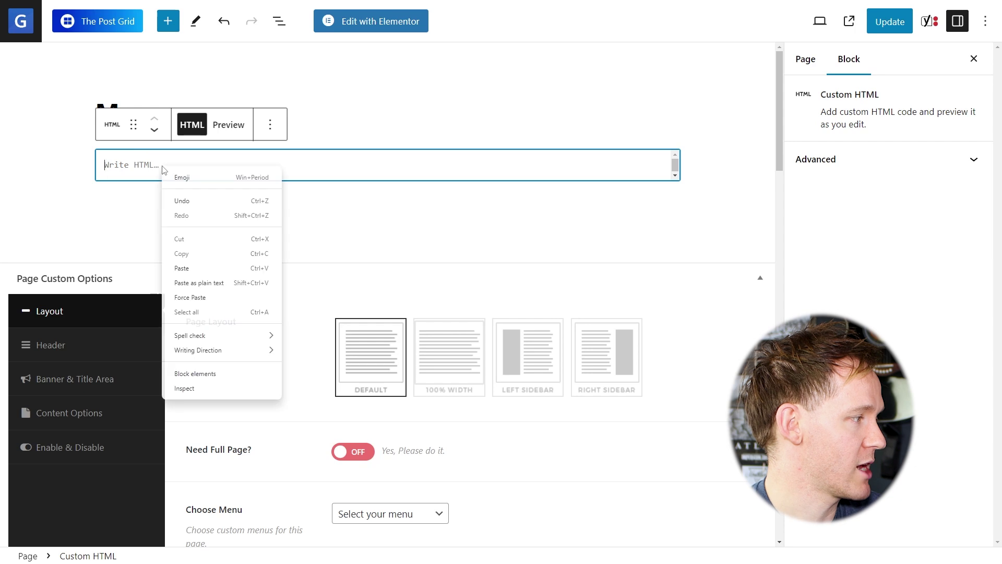
click(210, 270)
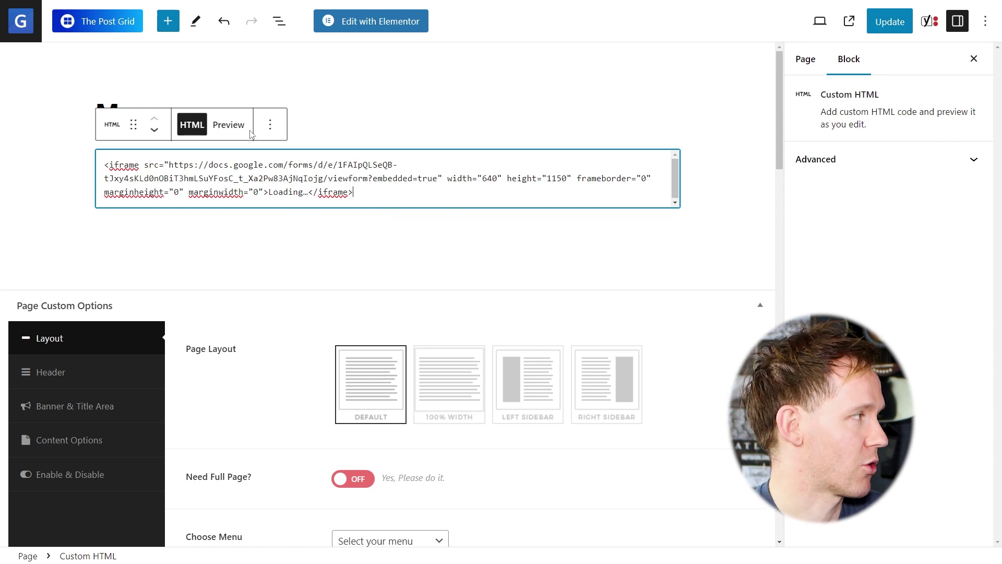
Step: Preview the embedded Metal vocalist form in the block and save the page update
click(229, 125)
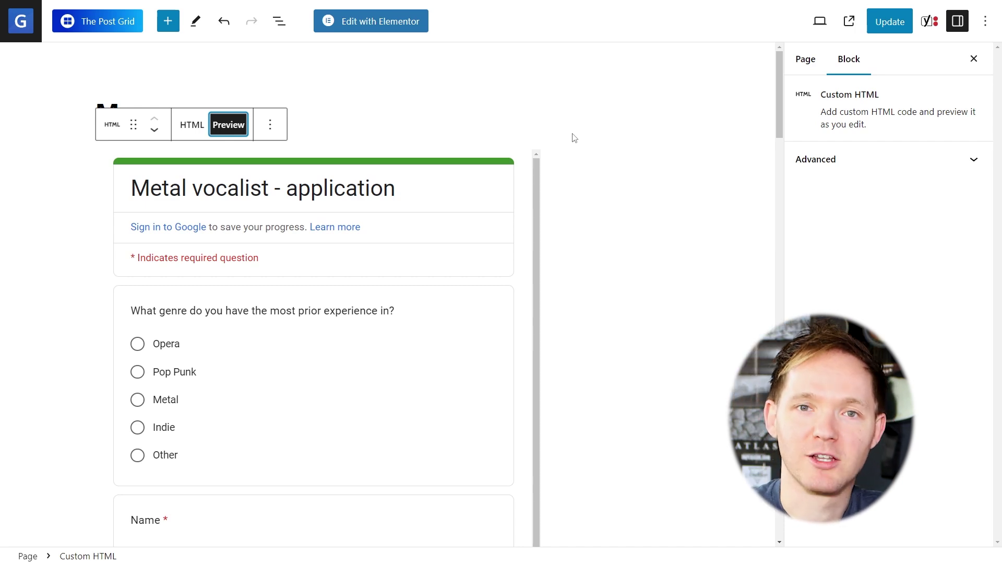
key(ctrl+s)
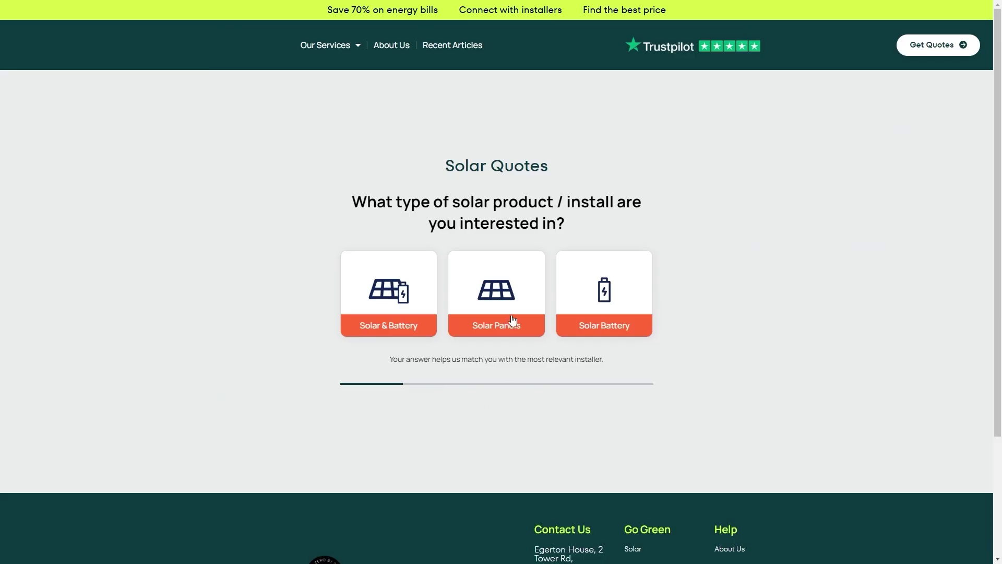
Step: Answer Solar Panels on the Growform Solar Quotes product question
click(512, 315)
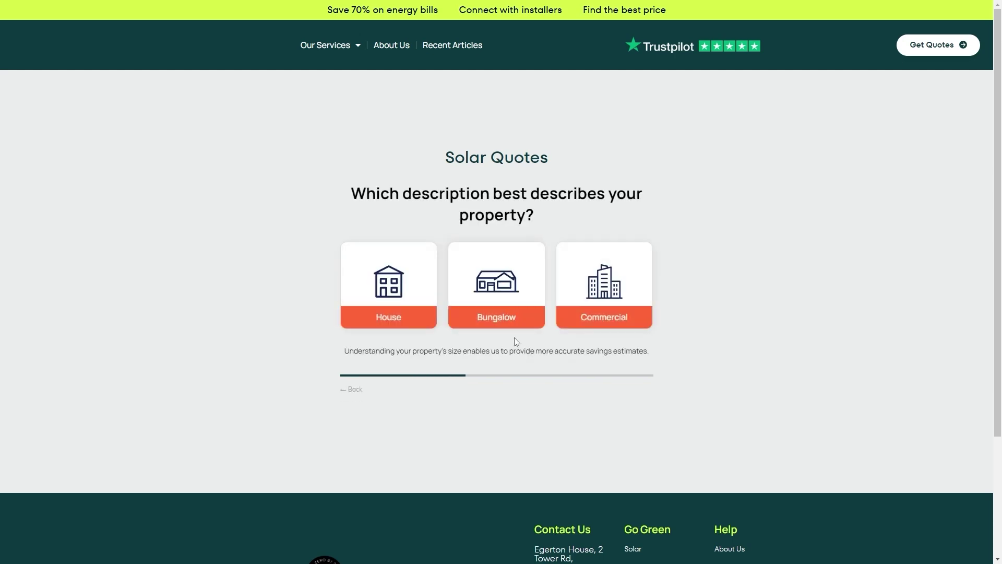